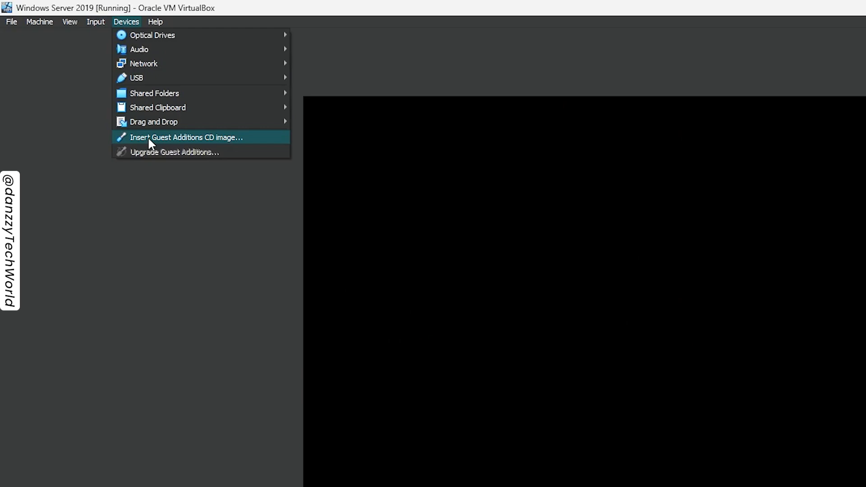
Insert the Guest Additions CD image into the virtual machine and open the VirtualBox Guest Additions CD drive (D:) in File Explorer.
{"action": "left_click", "coordinate": [149, 138]}
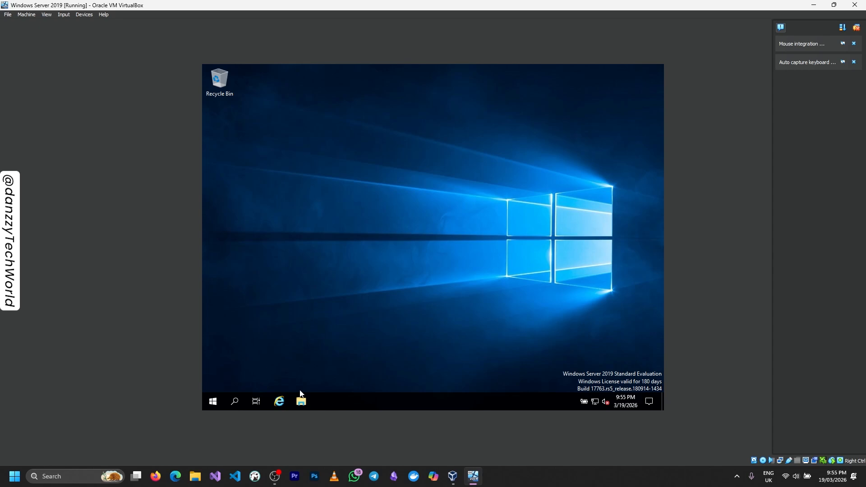
{"action": "left_click", "coordinate": [301, 401]}
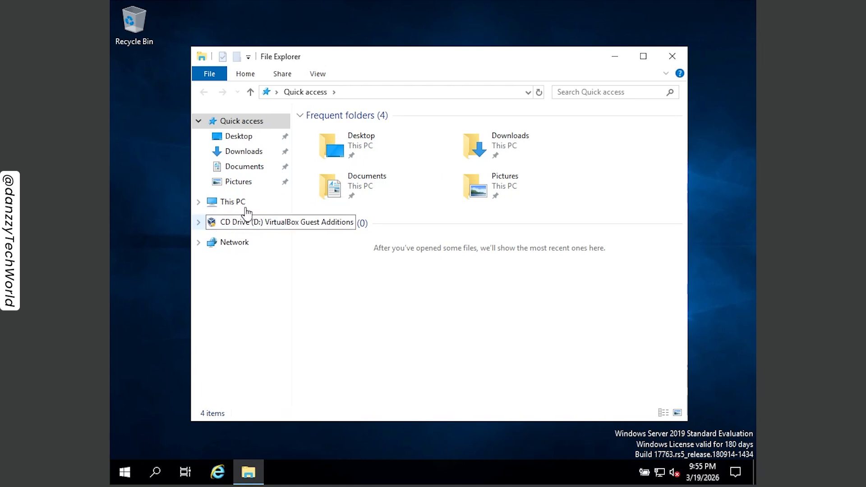
{"action": "left_click", "coordinate": [230, 203]}
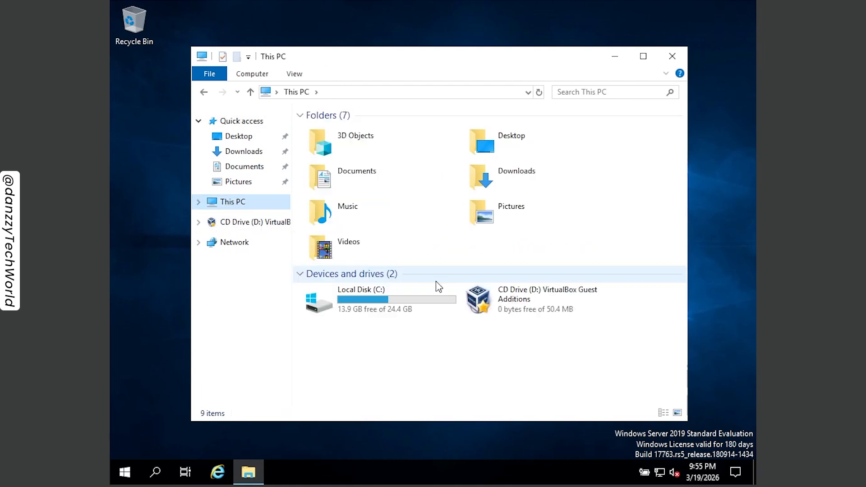
{"action": "double_click", "coordinate": [531, 304]}
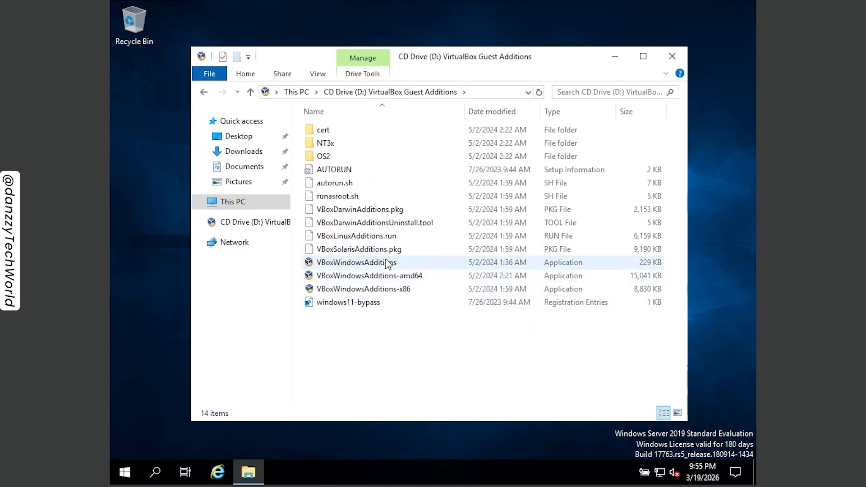
Run VBoxWindowsAdditions, install Guest Additions 7.0.18 in the default destination folder, and finish with Reboot now.
{"action": "mouse_move", "coordinate": [385, 263]}
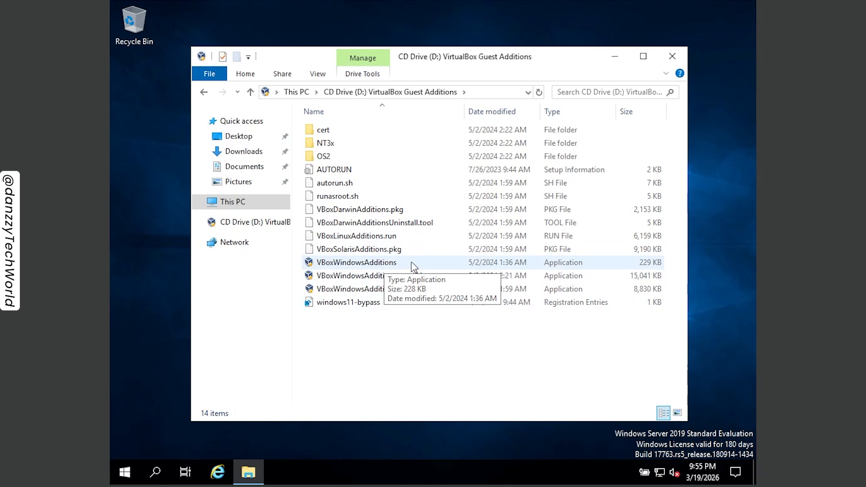
{"action": "double_click", "coordinate": [450, 265]}
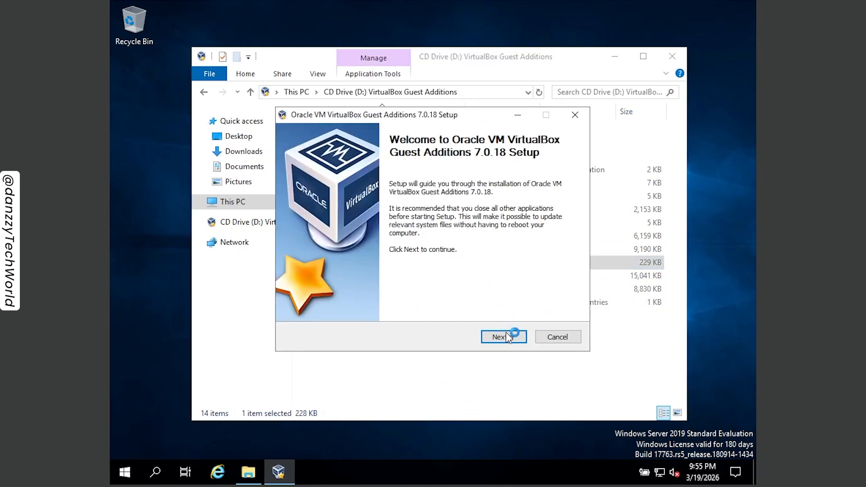
{"action": "left_click", "coordinate": [509, 337]}
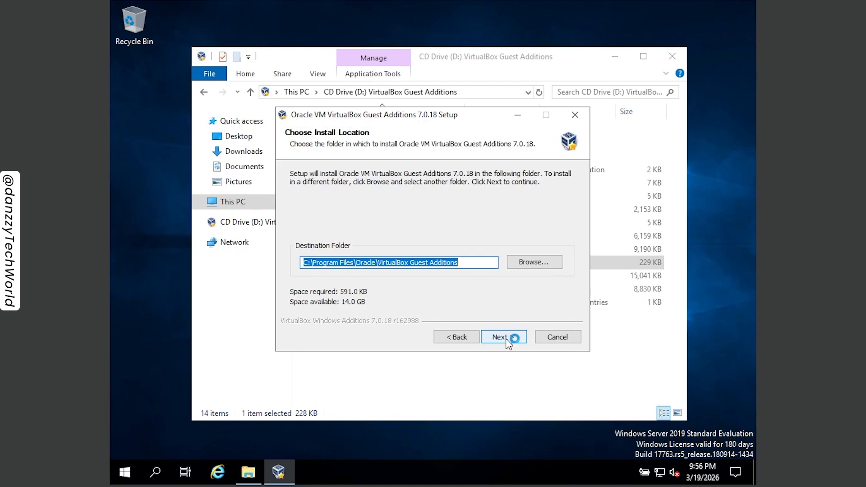
{"action": "left_click", "coordinate": [505, 338]}
{"action": "left_click", "coordinate": [506, 338]}
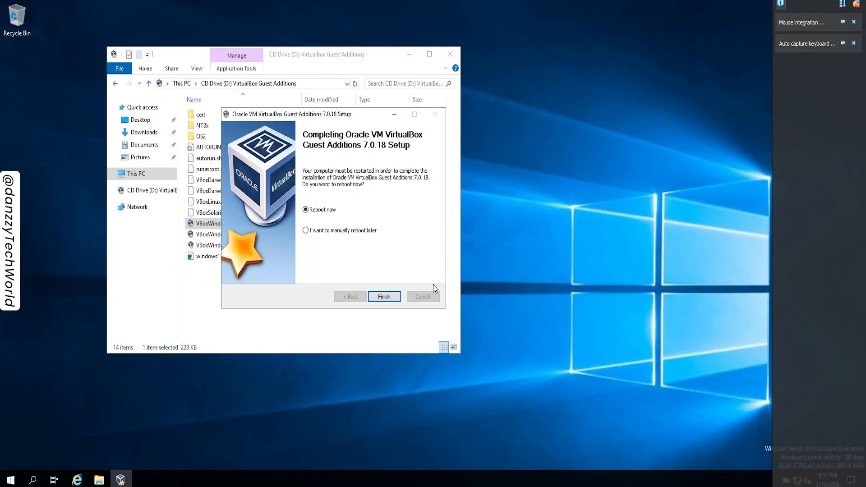
{"action": "left_click", "coordinate": [384, 297]}
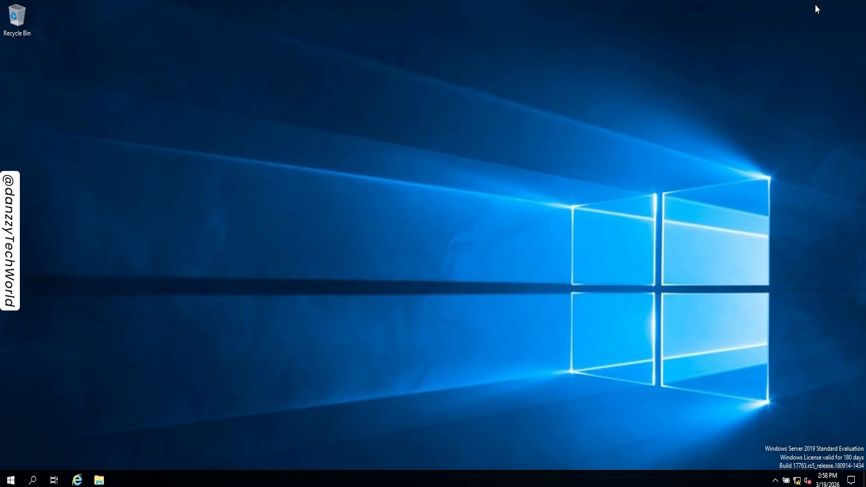
Open the desktop's display settings and examine the available screen resolutions.
{"action": "right_click", "coordinate": [403, 163]}
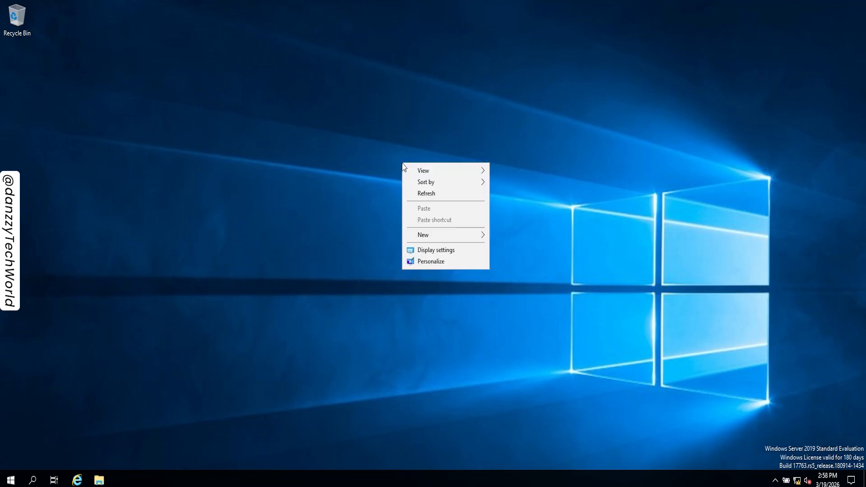
{"action": "left_click", "coordinate": [422, 249]}
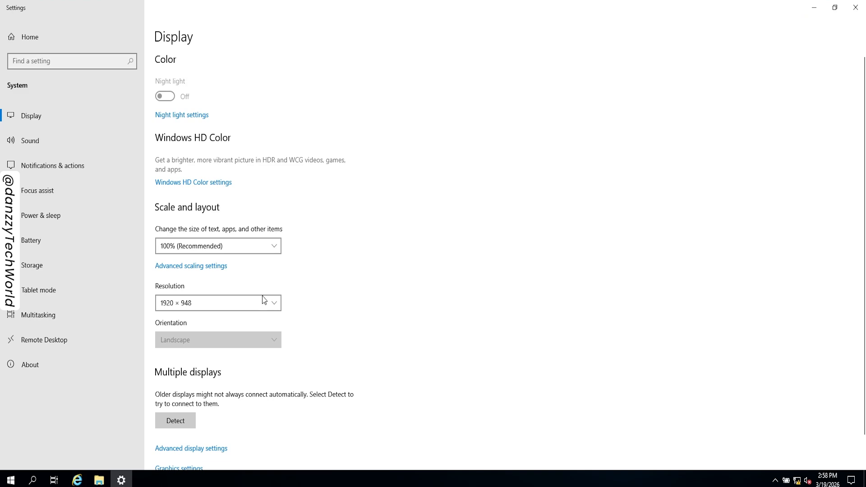
{"action": "left_click", "coordinate": [266, 305]}
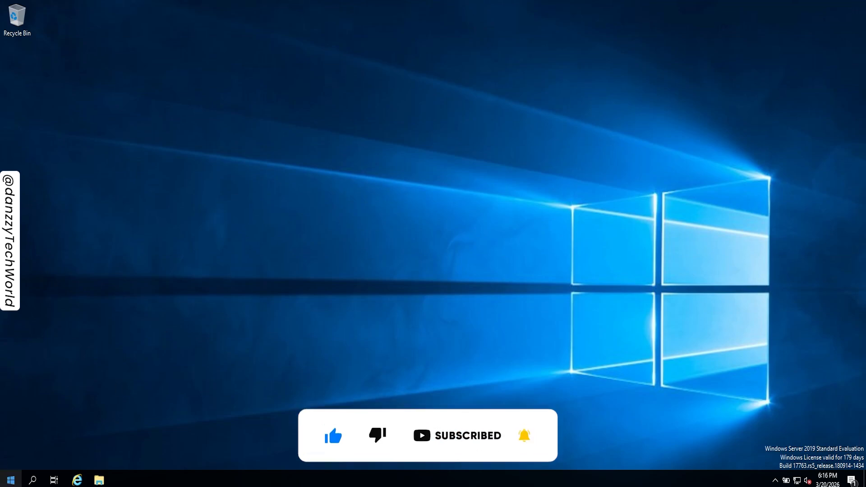
Open Windows Update in the Update & Security settings and start installing the available updates.
{"action": "left_click", "coordinate": [11, 480]}
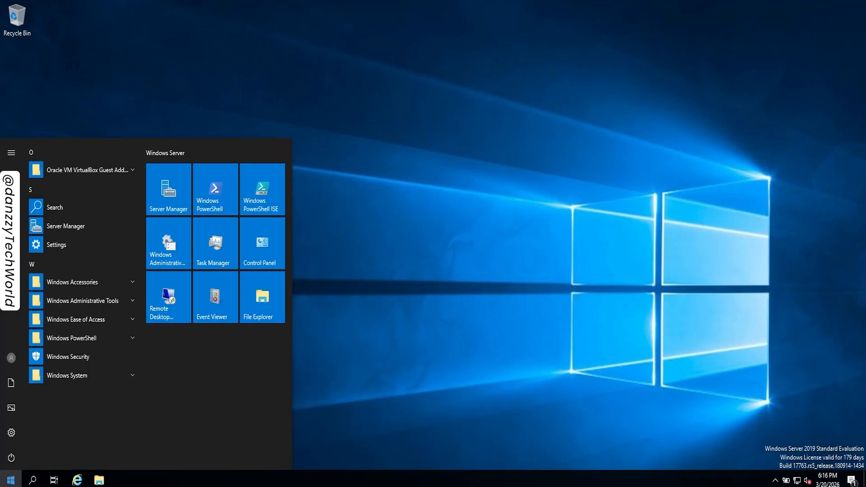
{"action": "left_click", "coordinate": [8, 434]}
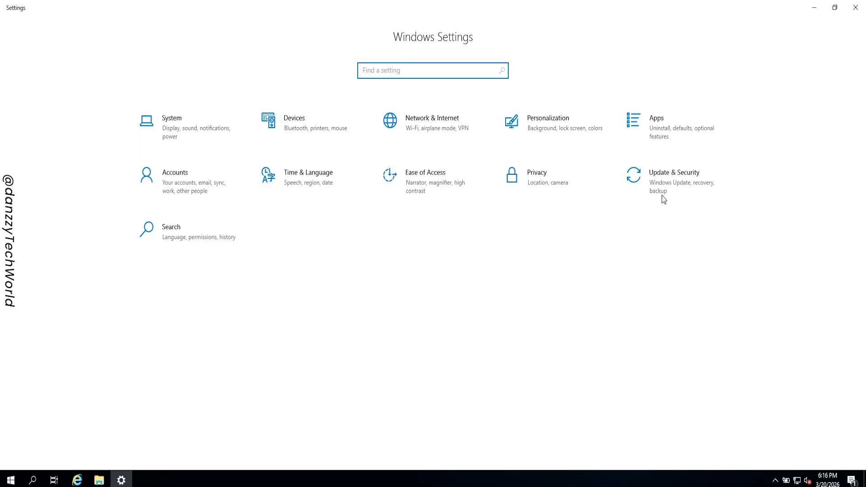
{"action": "left_click", "coordinate": [676, 187]}
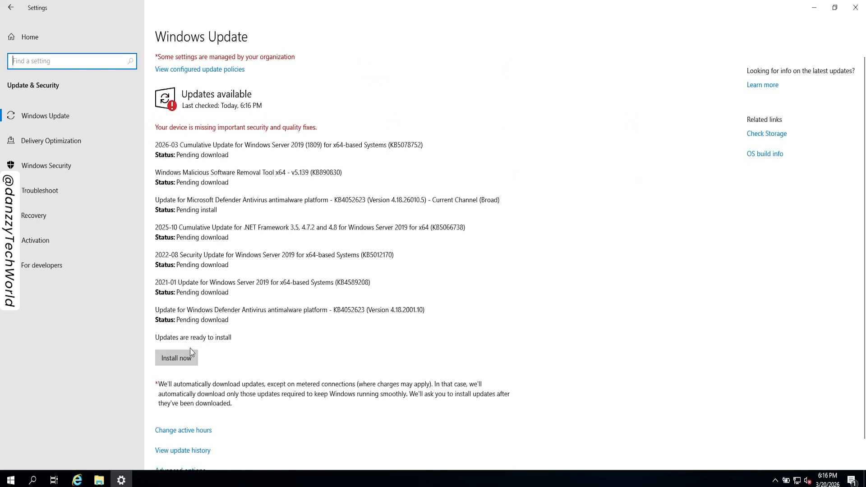
{"action": "left_click", "coordinate": [183, 359]}
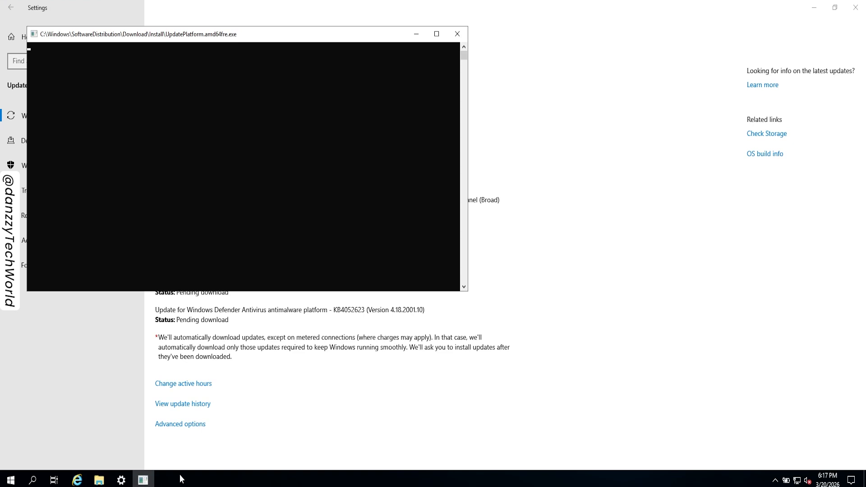
Open google.com in Internet Explorer to test the internet connection, accepting the security alert and closing the blocked-content notice.
{"action": "left_click", "coordinate": [77, 481]}
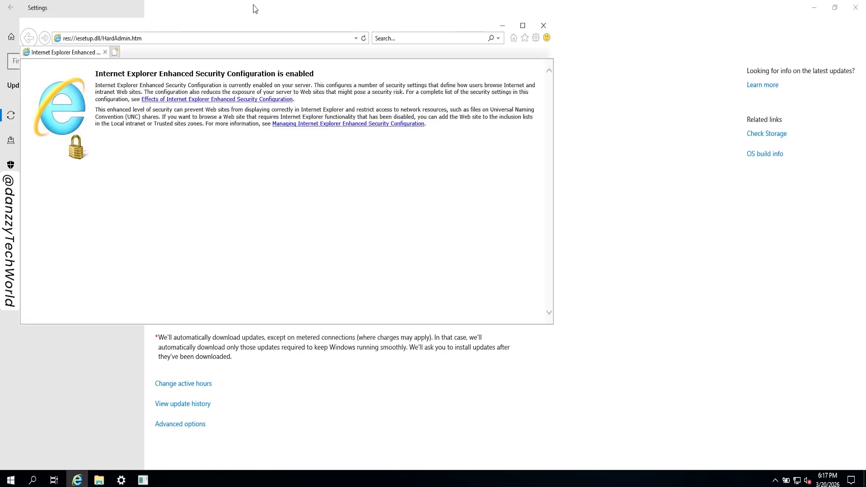
{"action": "left_click", "coordinate": [206, 37]}
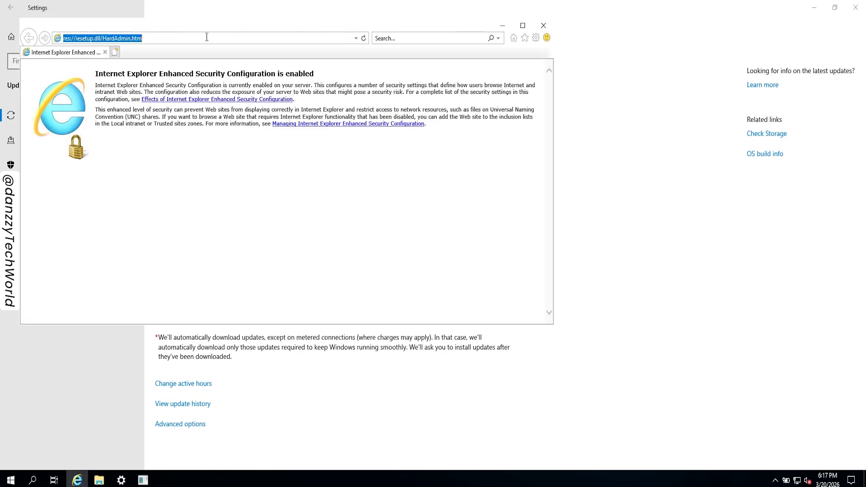
{"action": "type", "text": "google.com/"}
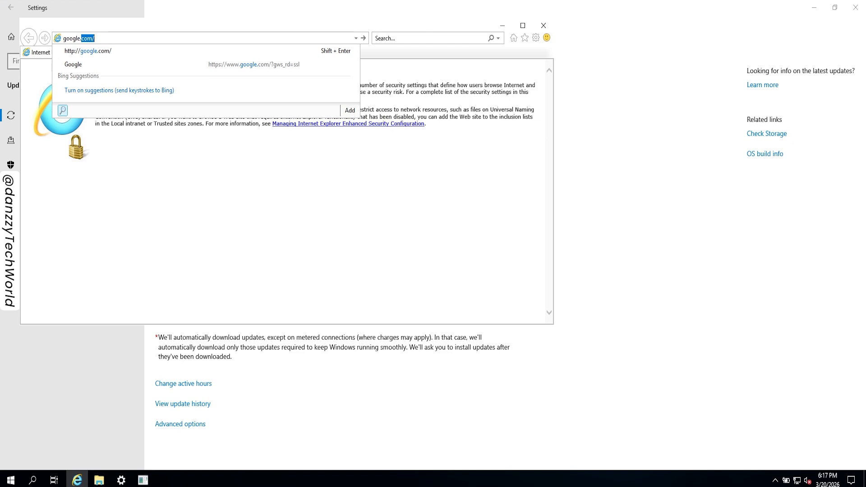
{"action": "key", "text": "Return"}
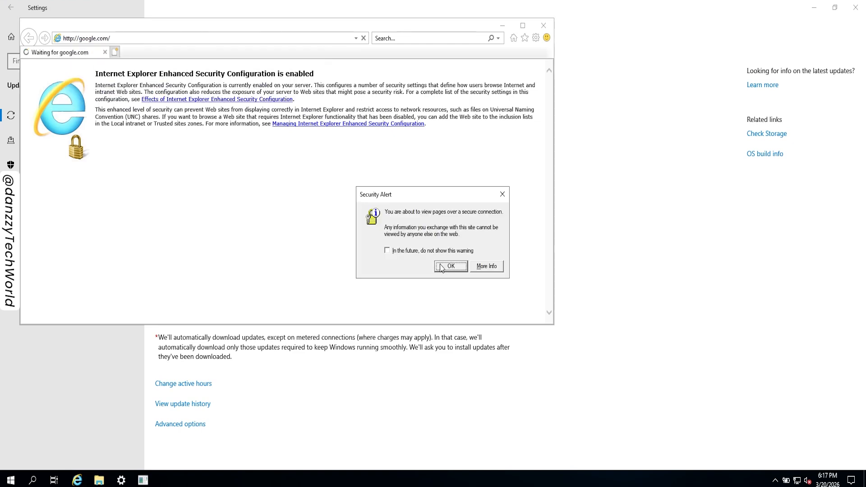
{"action": "left_click", "coordinate": [451, 266]}
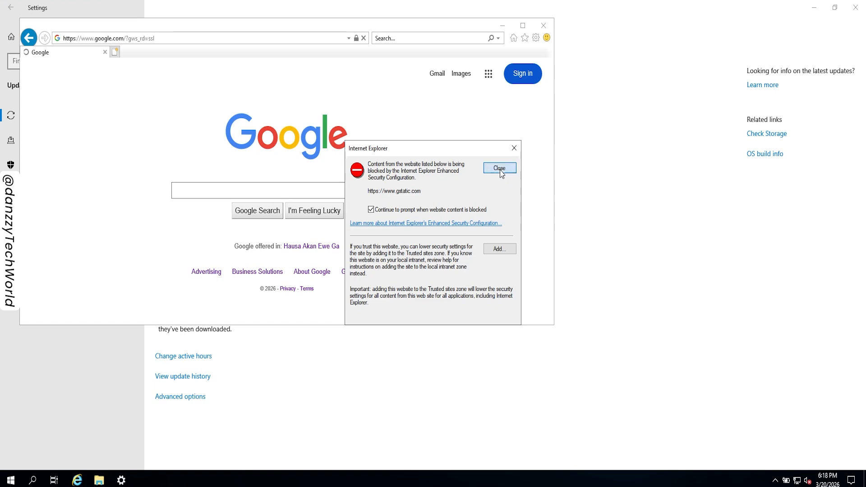
{"action": "left_click", "coordinate": [501, 172]}
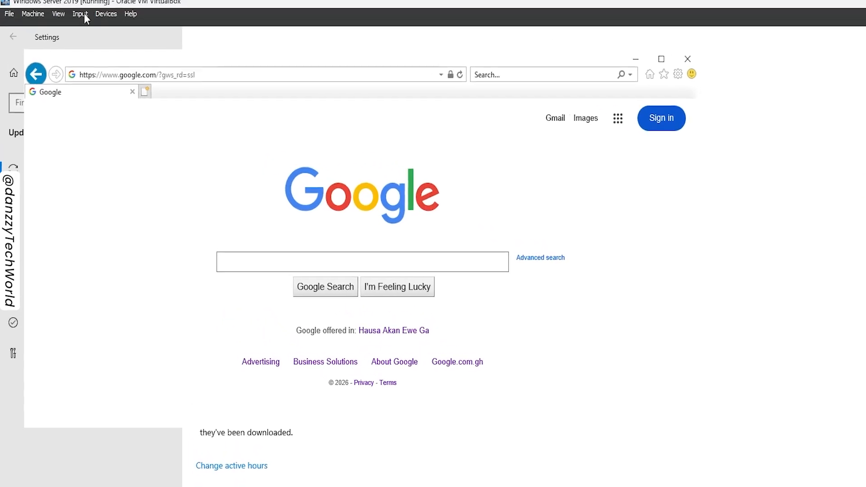
Review the Attached to options for Adapter 1 in the virtual machine's network settings, keep NAT, and return to the Windows Update window.
{"action": "left_click", "coordinate": [105, 14]}
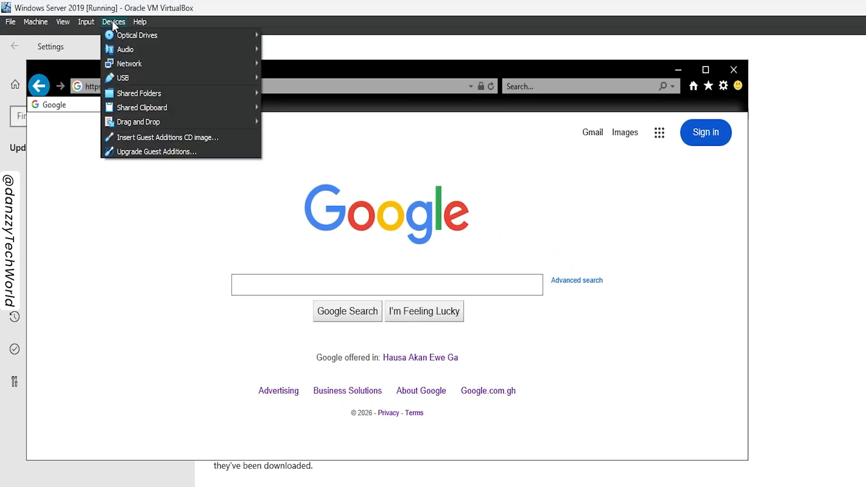
{"action": "mouse_move", "coordinate": [178, 62]}
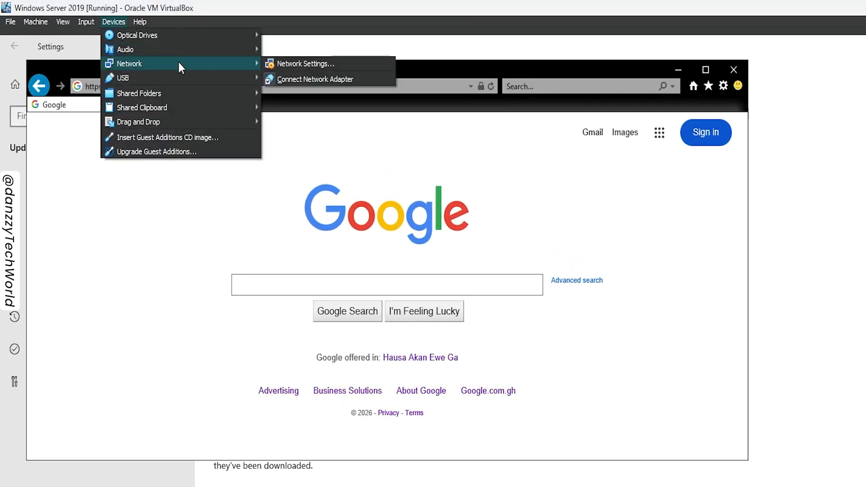
{"action": "left_click", "coordinate": [285, 68]}
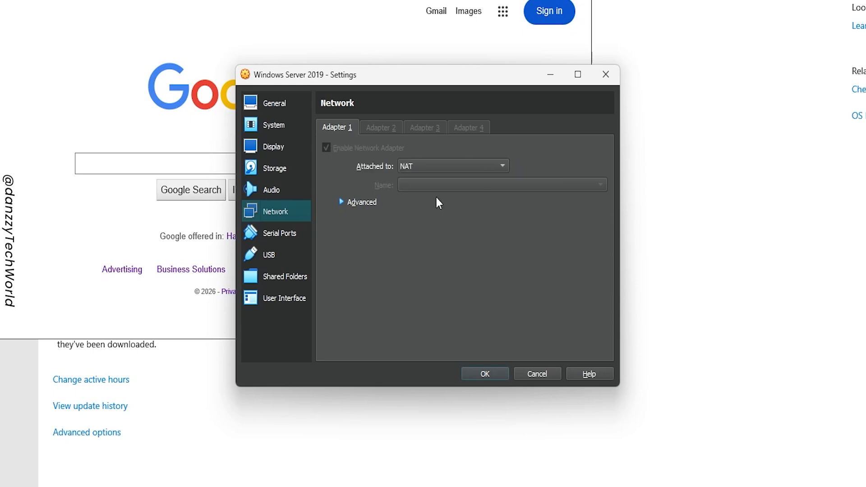
{"action": "left_click", "coordinate": [502, 168]}
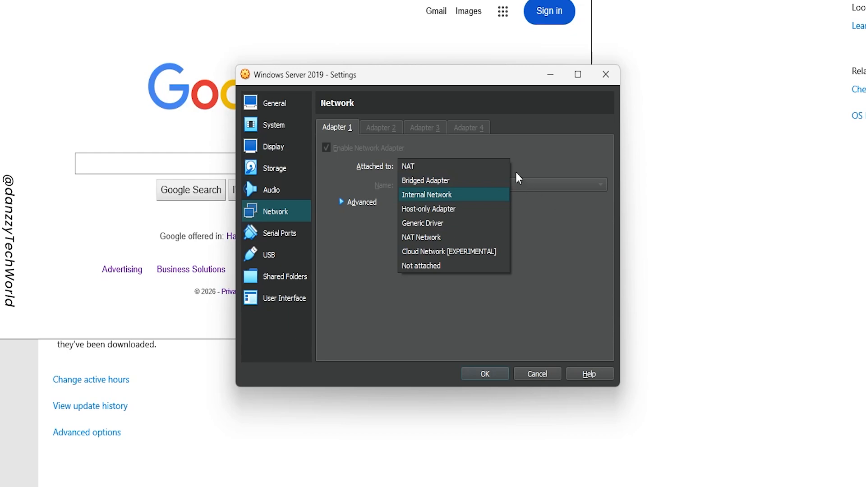
{"action": "left_click", "coordinate": [563, 185]}
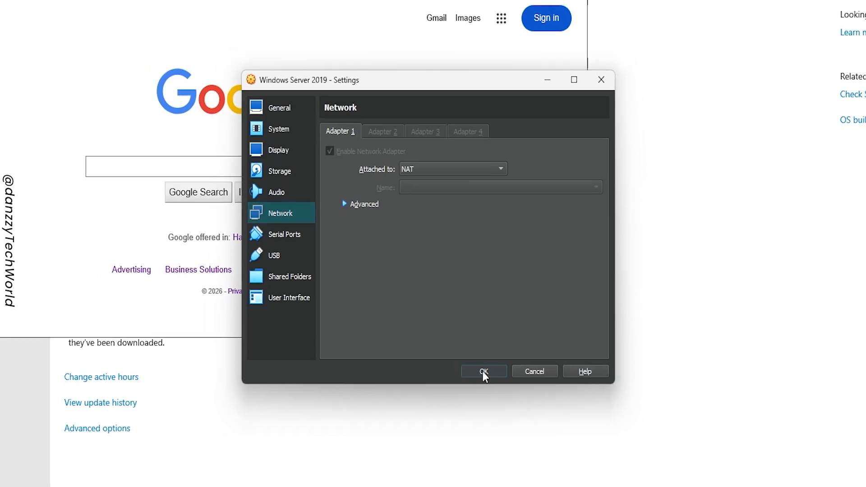
{"action": "left_click", "coordinate": [485, 375]}
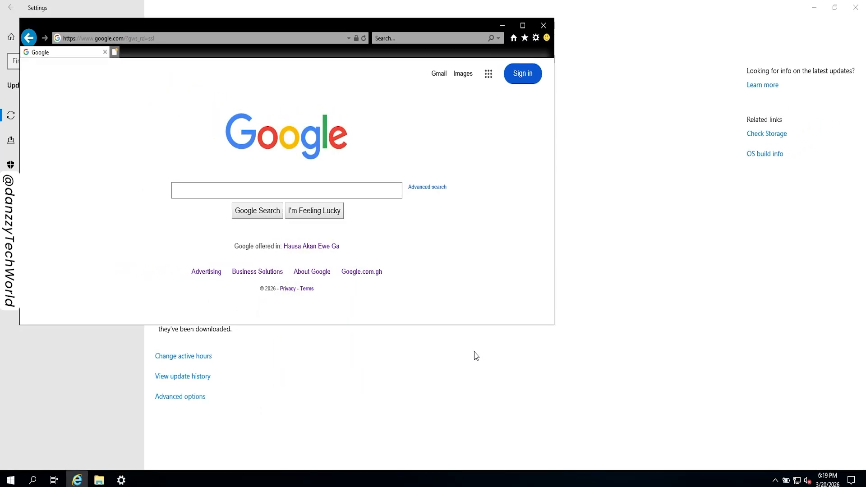
{"action": "left_click", "coordinate": [614, 243]}
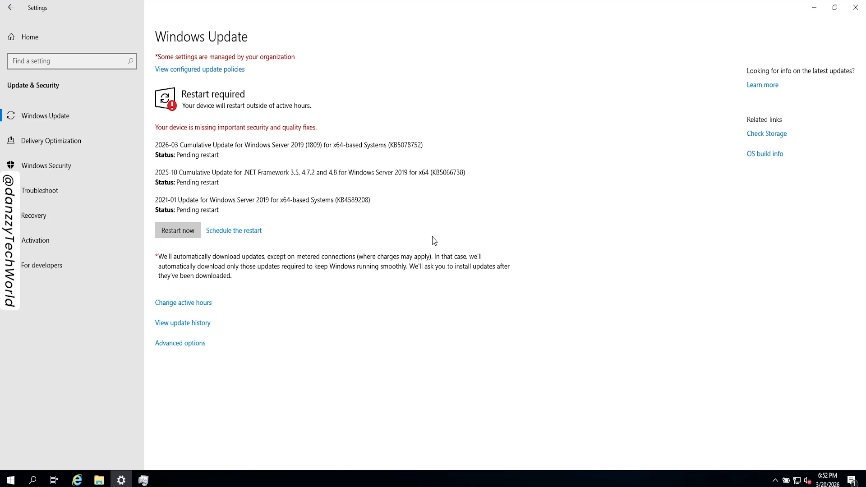
Search for Control Panel and open its Date and Time settings under Clock and Region.
{"action": "left_click", "coordinate": [8, 482]}
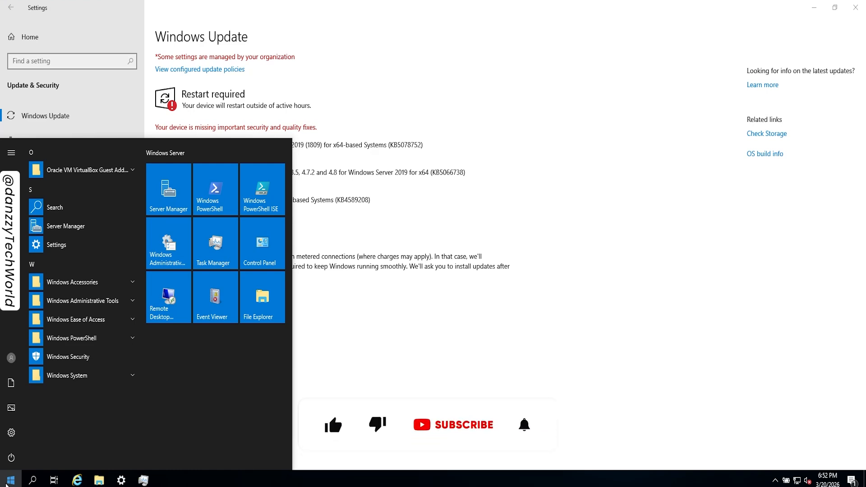
{"action": "type", "text": "contr"}
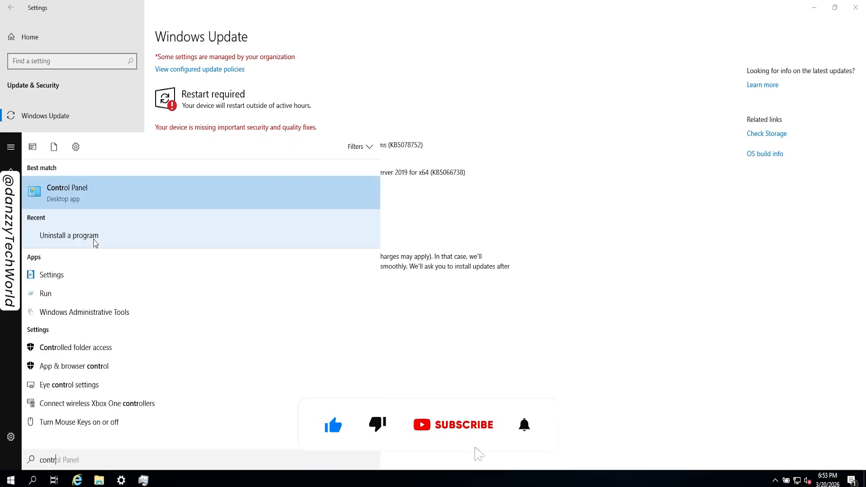
{"action": "left_click", "coordinate": [144, 198]}
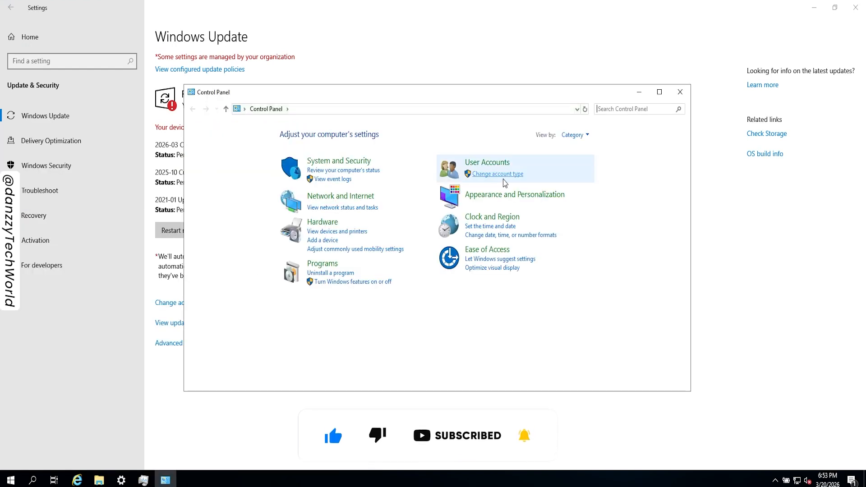
{"action": "left_click", "coordinate": [498, 220]}
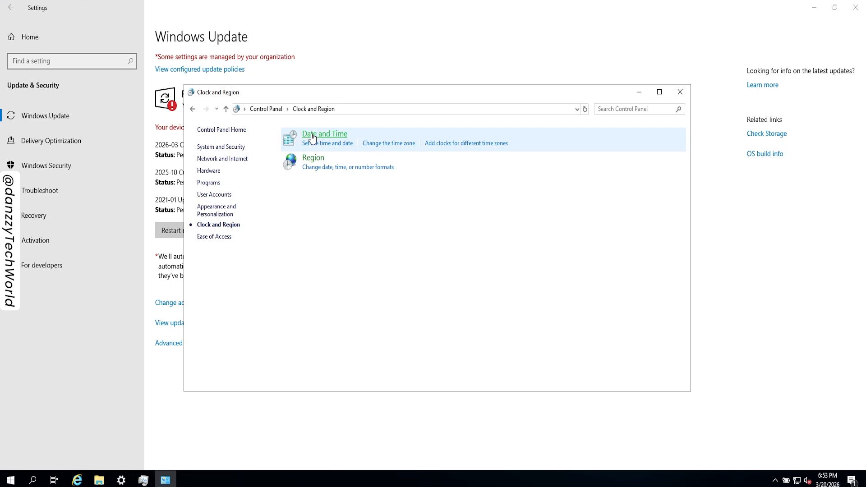
{"action": "left_click", "coordinate": [312, 135]}
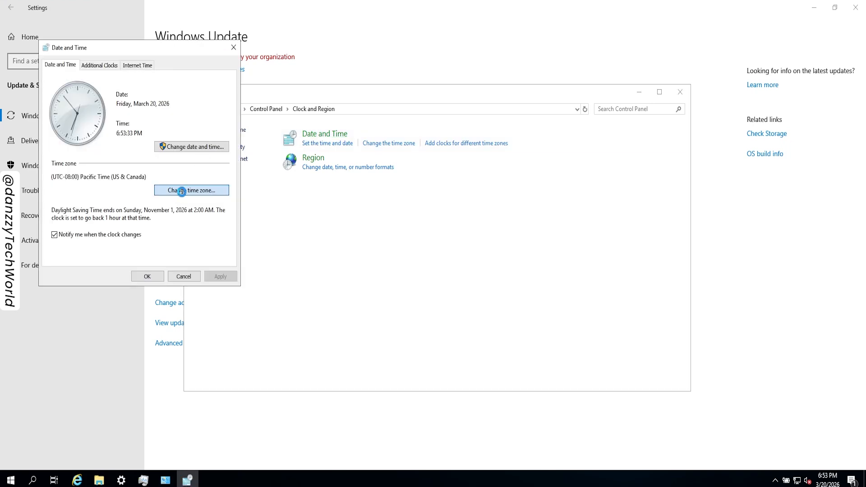
Set the system time zone to (UTC) Coordinated Universal Time and confirm the Date and Time settings.
{"action": "left_click", "coordinate": [184, 191]}
{"action": "left_click", "coordinate": [206, 110]}
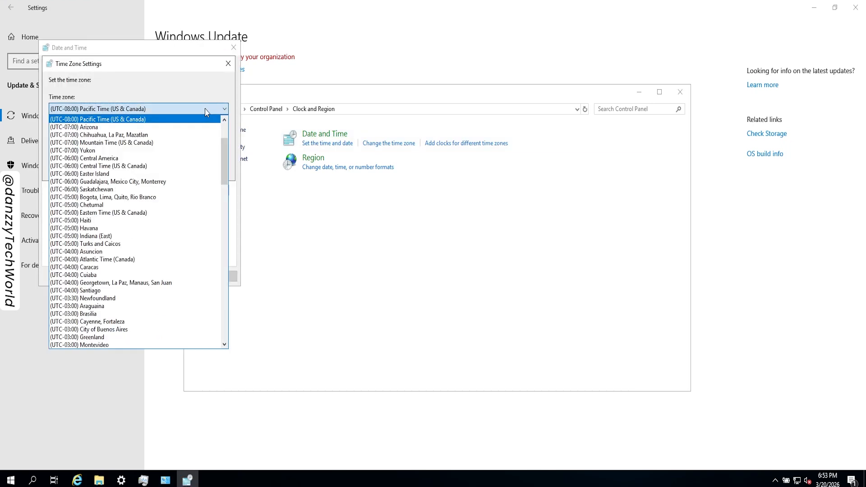
{"action": "scroll", "coordinate": [165, 133], "scroll_direction": "down", "scroll_amount": 12}
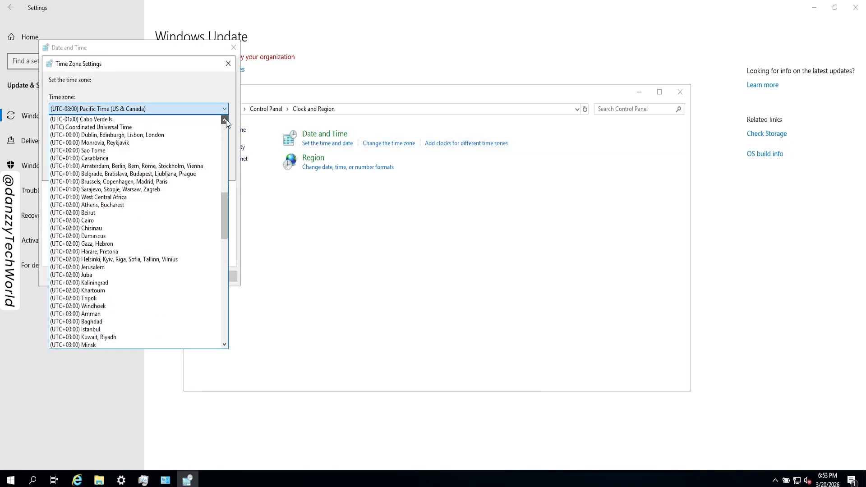
{"action": "left_click", "coordinate": [112, 128]}
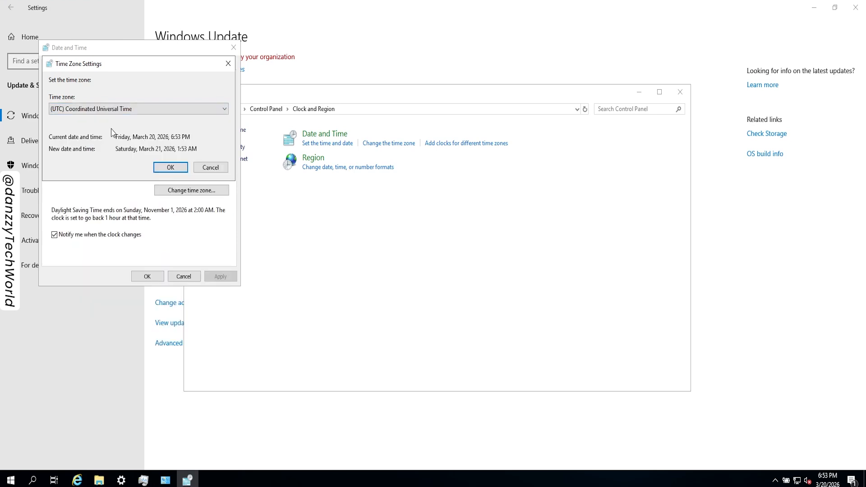
{"action": "left_click", "coordinate": [170, 167]}
{"action": "left_click", "coordinate": [147, 276]}
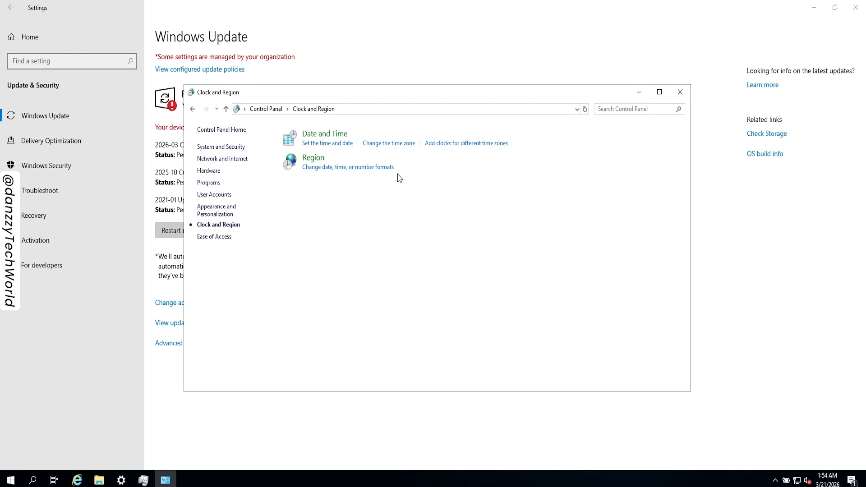
Set the short date format in the Region settings to dd-MMM-yy and apply it.
{"action": "left_click", "coordinate": [319, 172]}
{"action": "left_click", "coordinate": [221, 157]}
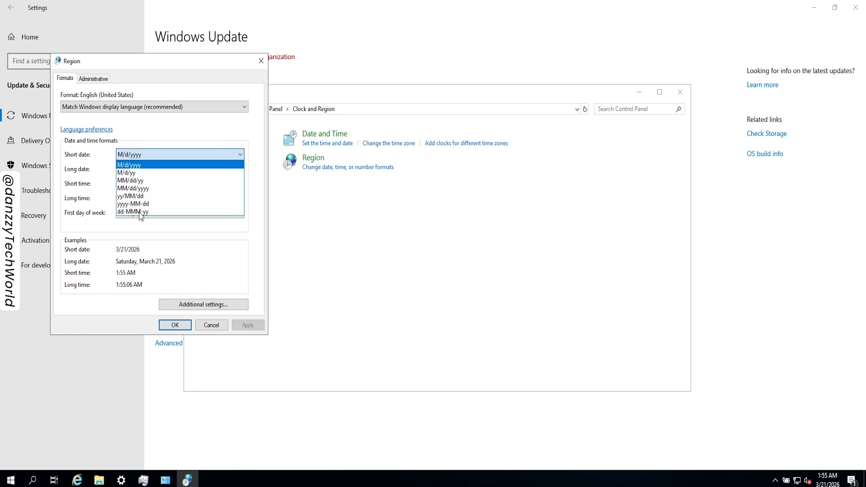
{"action": "left_click", "coordinate": [140, 212]}
{"action": "left_click", "coordinate": [176, 325]}
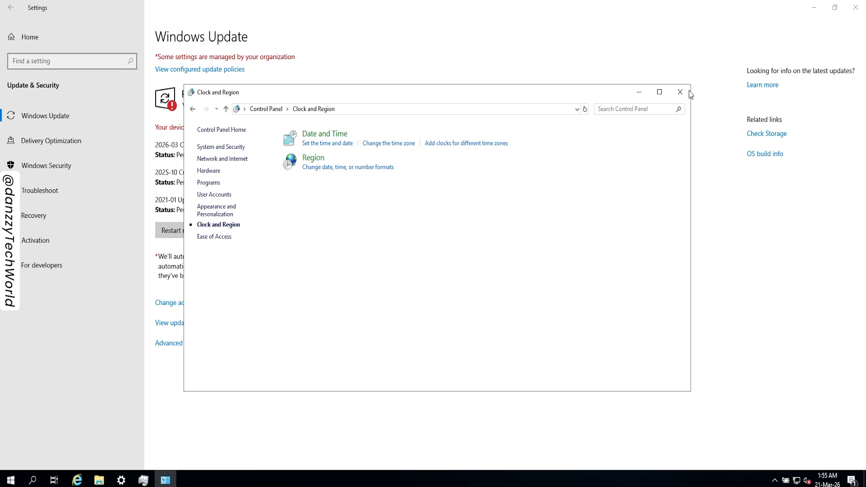
Close the Clock and Region window and restart the server to finish installing the pending Windows updates.
{"action": "left_click", "coordinate": [685, 93]}
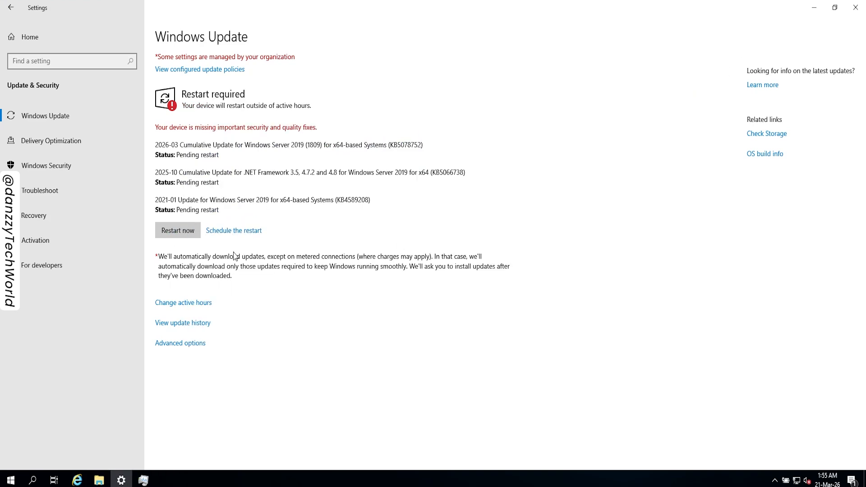
{"action": "left_click", "coordinate": [182, 232]}
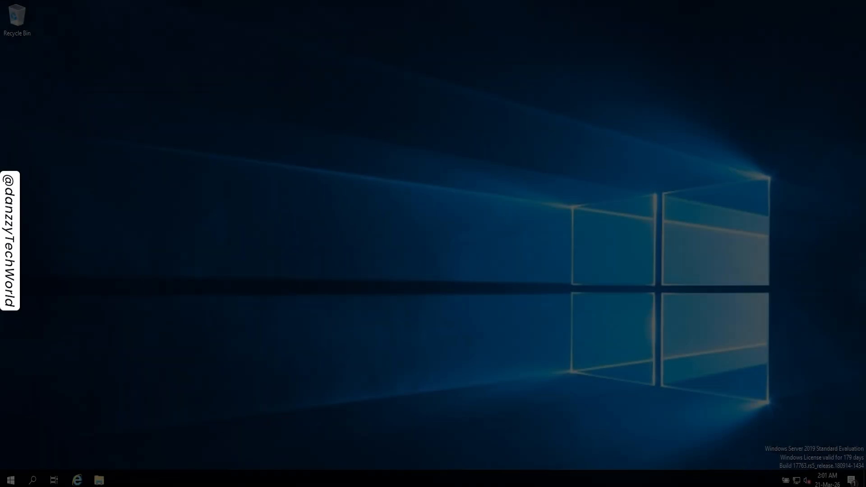